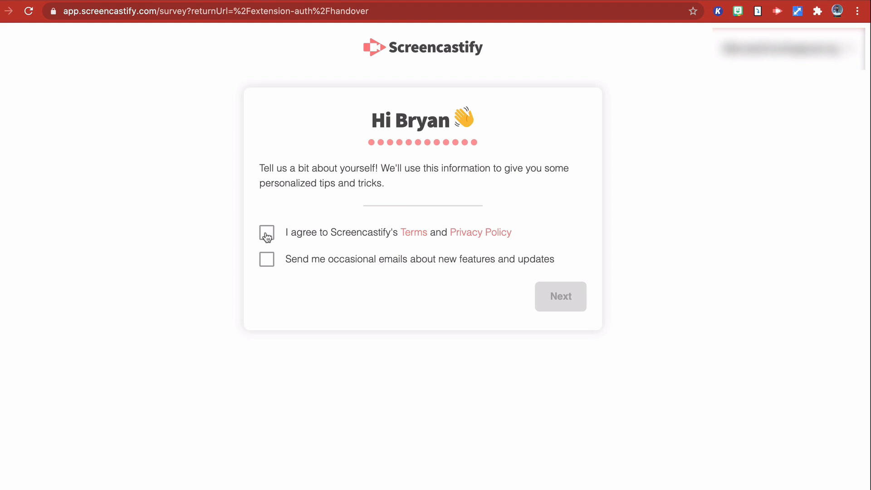
# - Accept the Terms and Privacy Policy and complete the profile survey as a teacher of grades 6 - 8, answering the age question
pyautogui.click(267, 235)
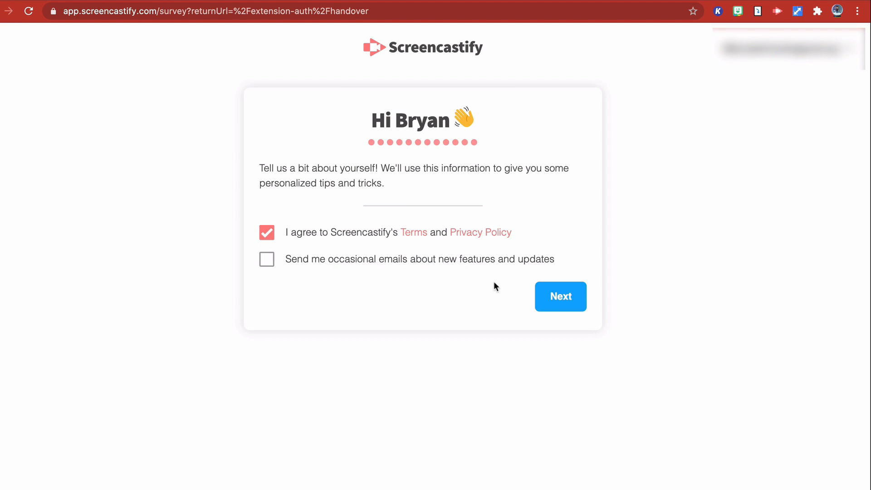
pyautogui.click(551, 299)
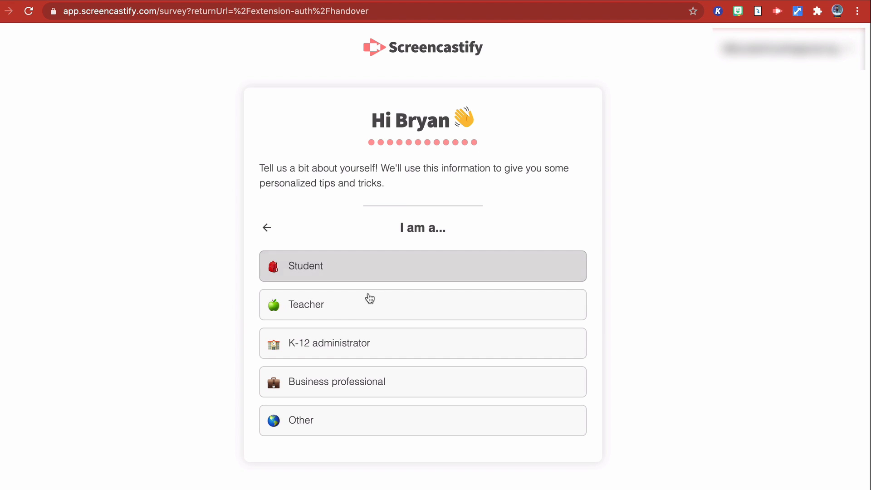
pyautogui.click(370, 300)
pyautogui.click(366, 304)
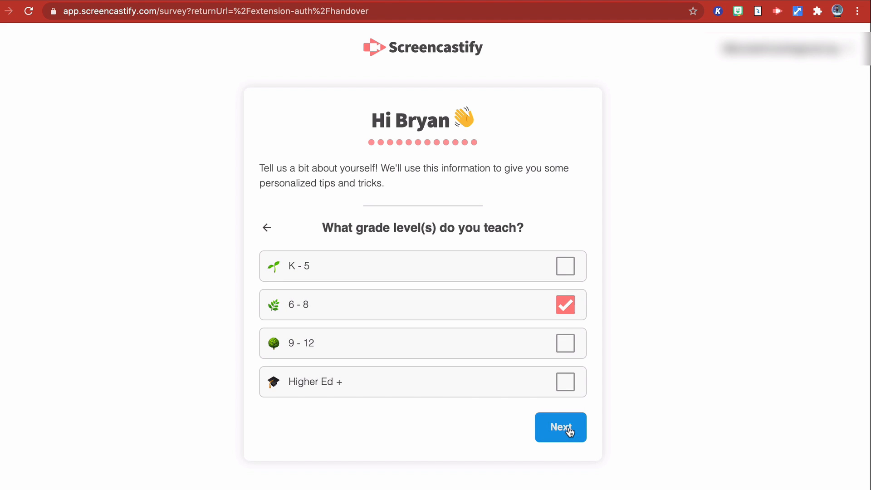
pyautogui.click(569, 429)
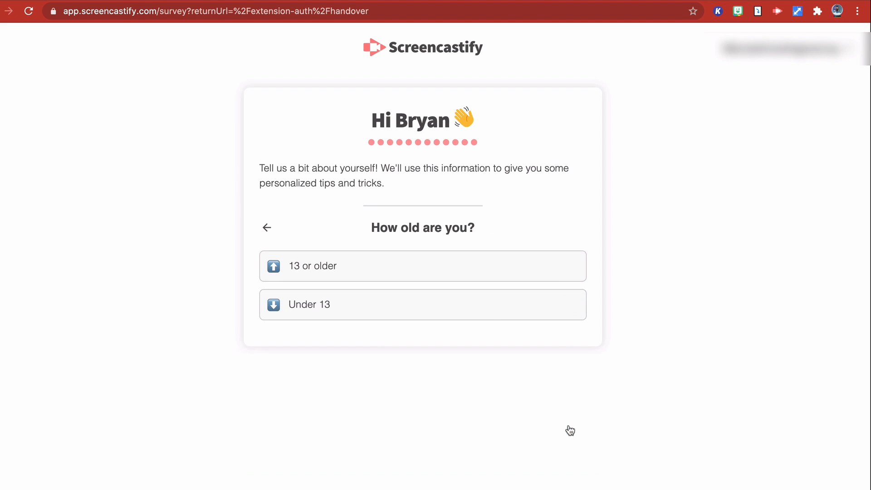
pyautogui.click(416, 308)
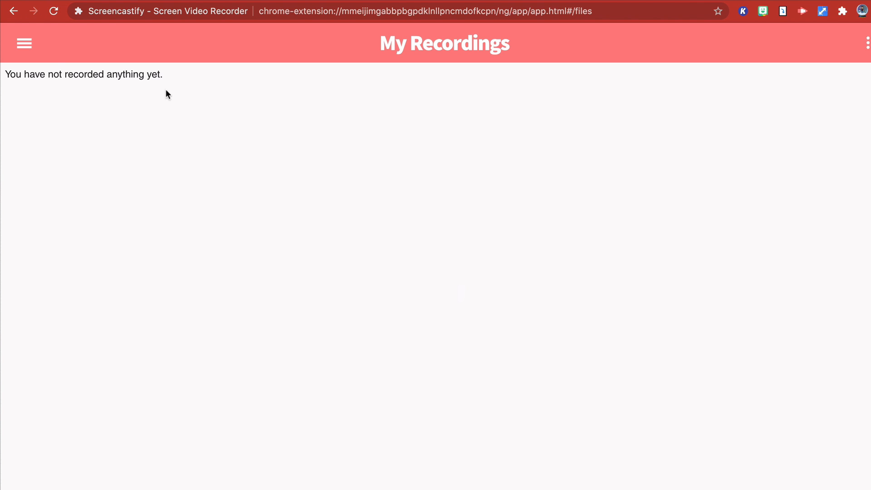
# - Review the main navigation entries and the additional options available for the My Recordings list
pyautogui.click(21, 42)
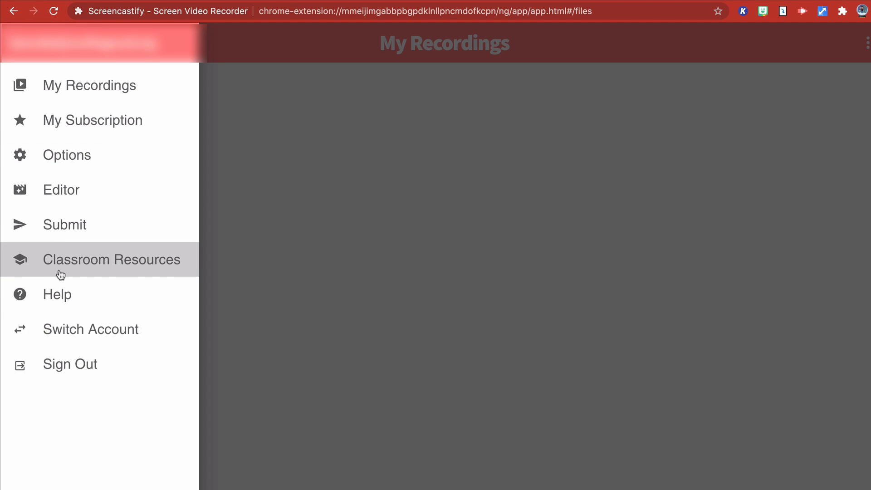
pyautogui.click(652, 122)
pyautogui.click(867, 43)
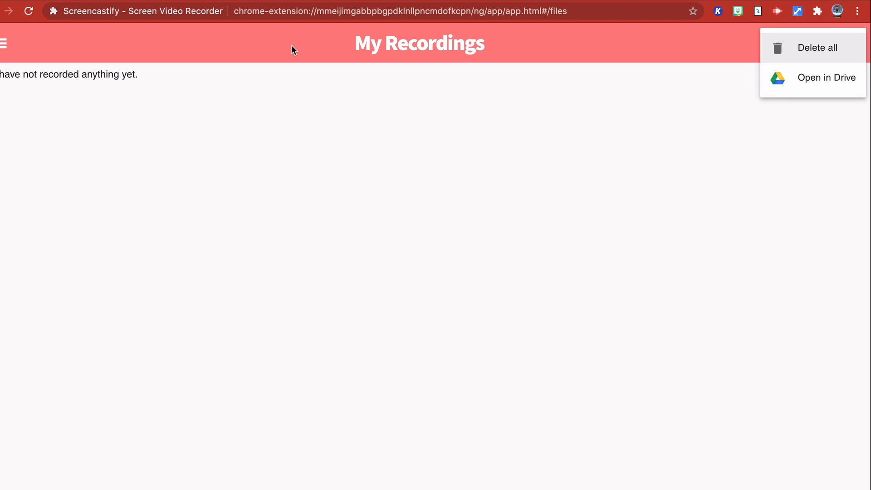
pyautogui.click(209, 68)
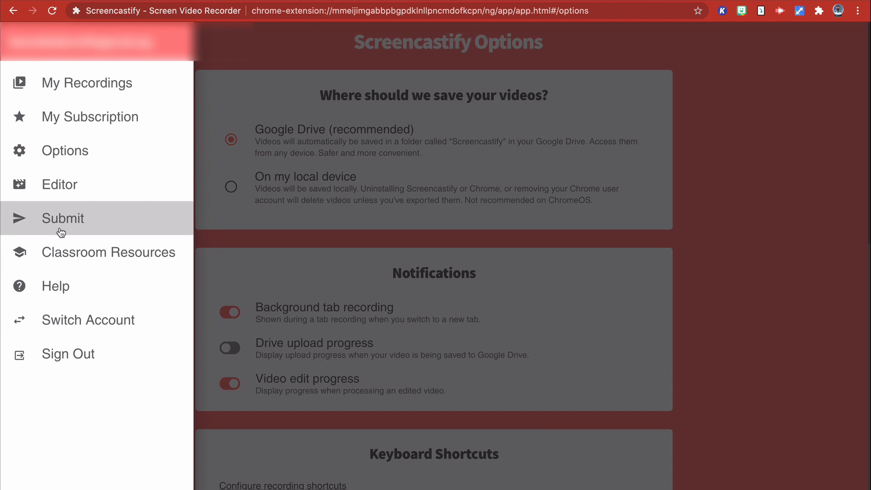
# - View the Submit page and browse the Getting Started and Getting Better sections of Classroom Resources
pyautogui.click(63, 234)
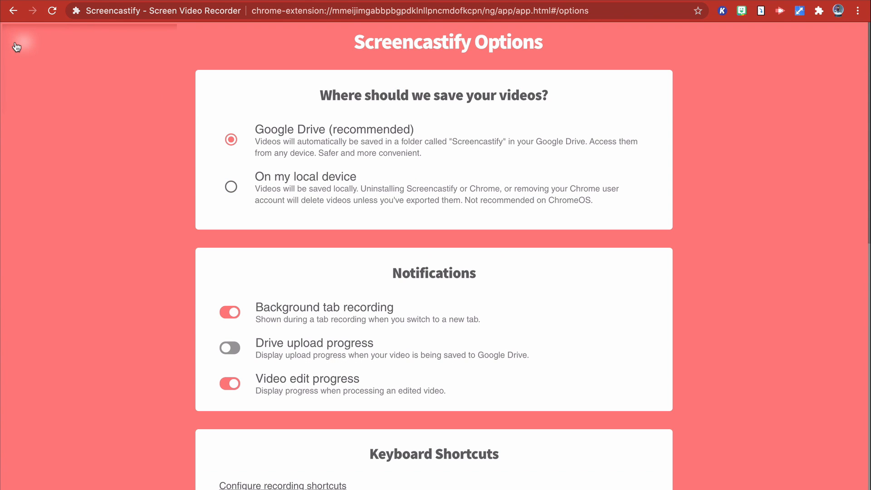
pyautogui.click(16, 47)
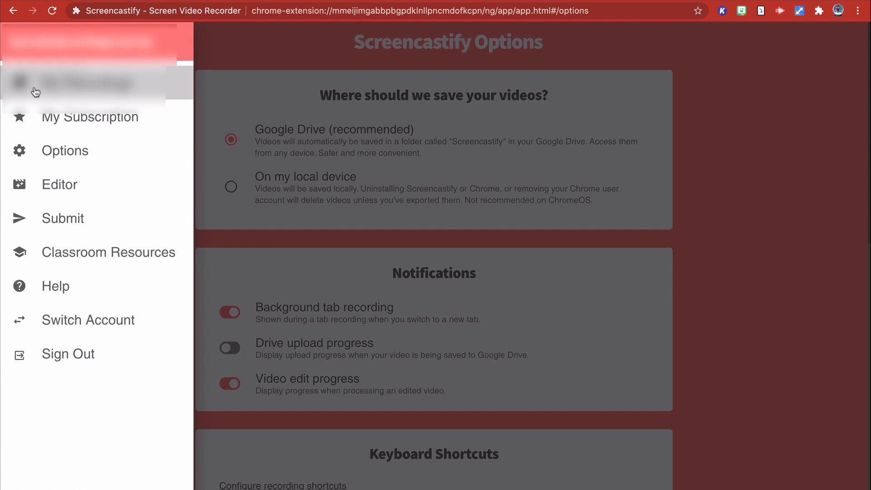
pyautogui.click(82, 257)
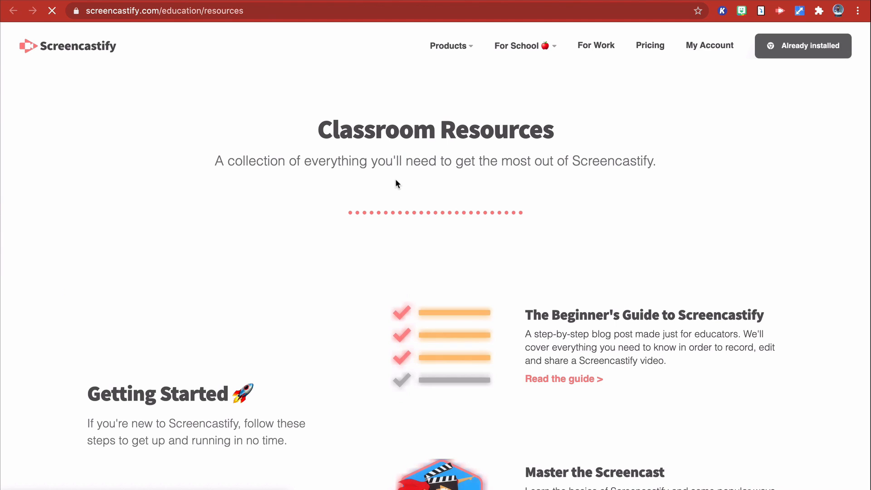
pyautogui.scroll(-3, 480, 243)
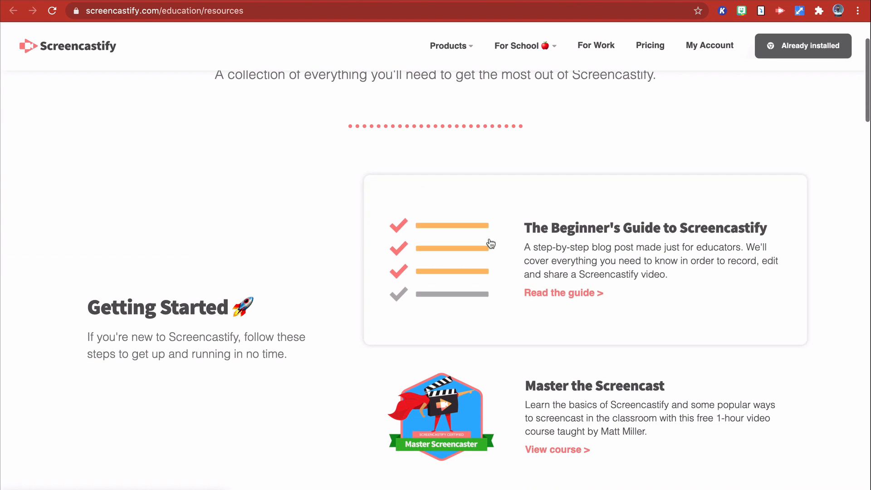
pyautogui.scroll(-3, 558, 285)
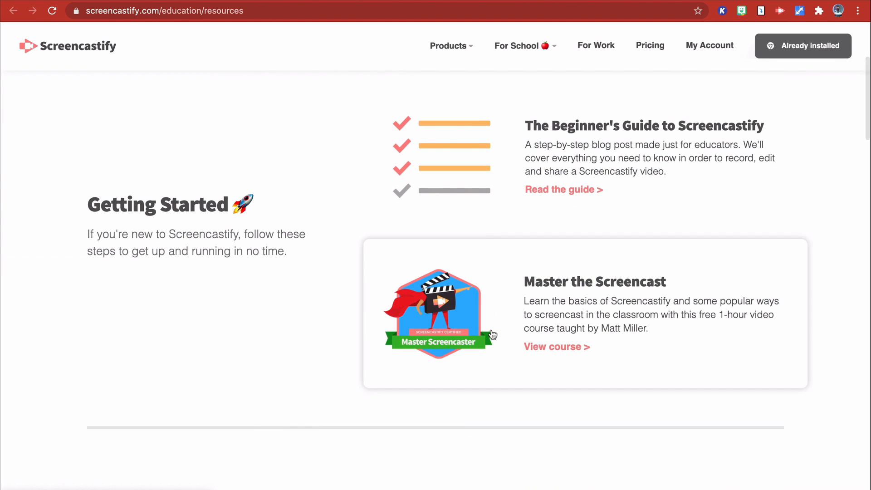
pyautogui.scroll(-10, 548, 347)
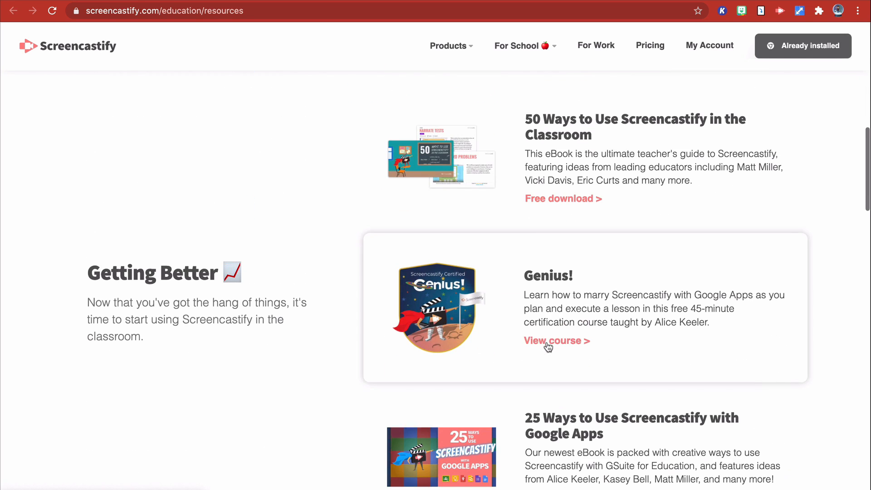
pyautogui.scroll(15, 549, 347)
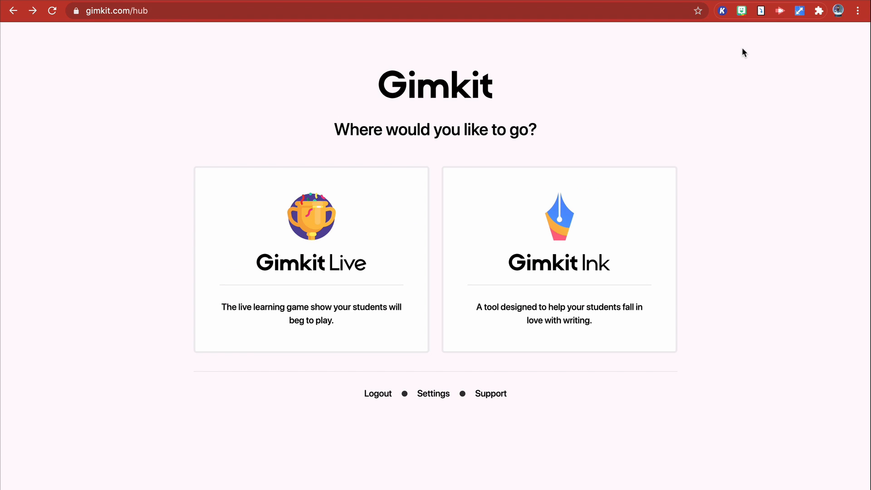
# - Start a Browser Tab recording of the Gimkit hub page with the microphone turned off
pyautogui.click(779, 13)
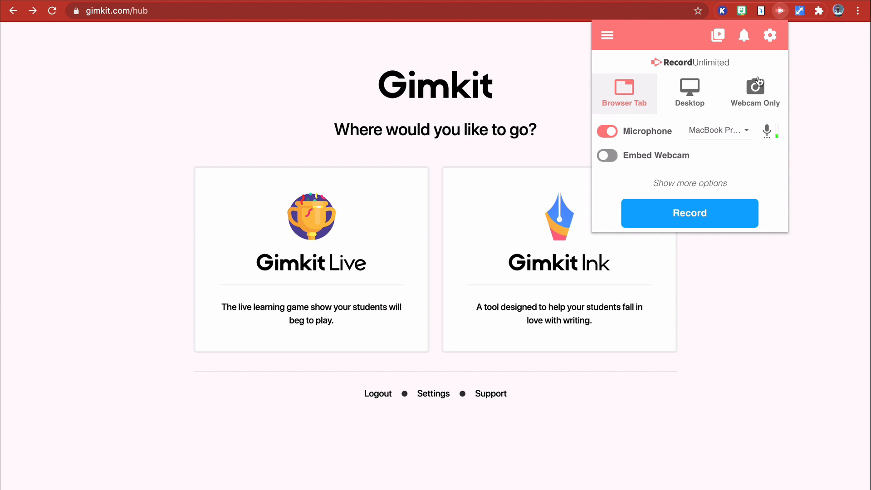
pyautogui.click(608, 132)
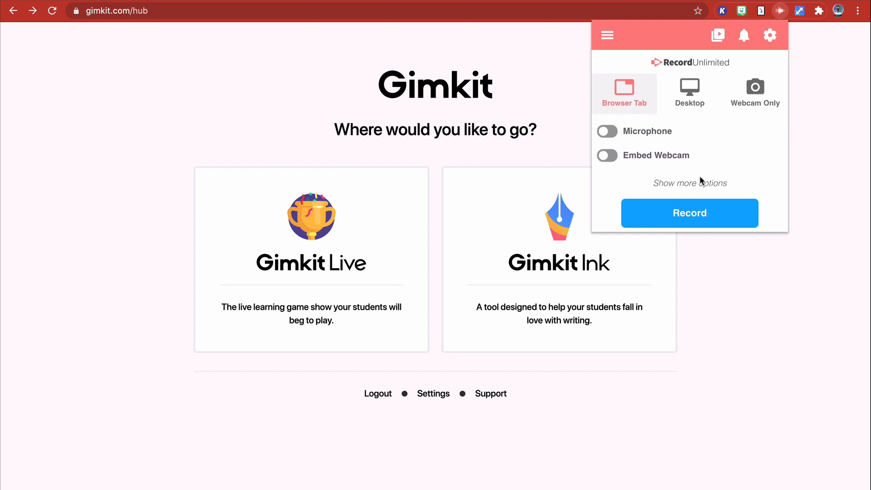
pyautogui.click(683, 221)
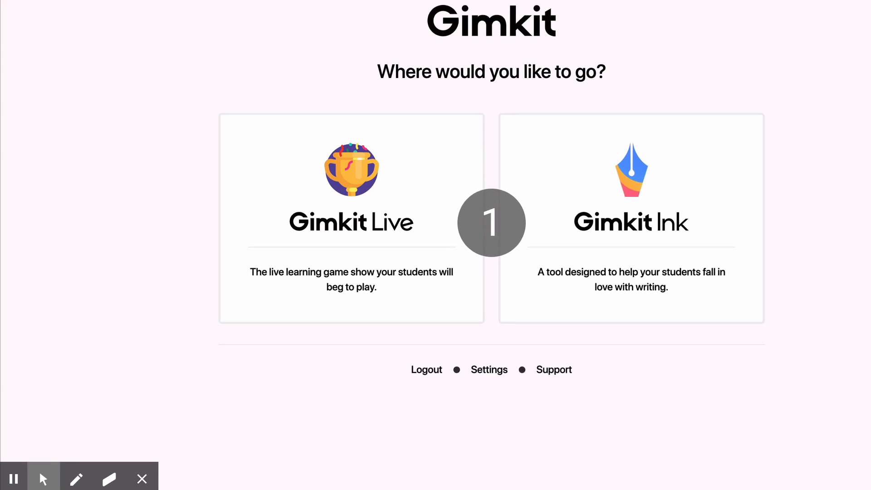
# - Turn on the Focus Mouse spotlight and open the first Body Systems PREP assignment in Gimkit Live while recording
pyautogui.moveTo(45, 468)
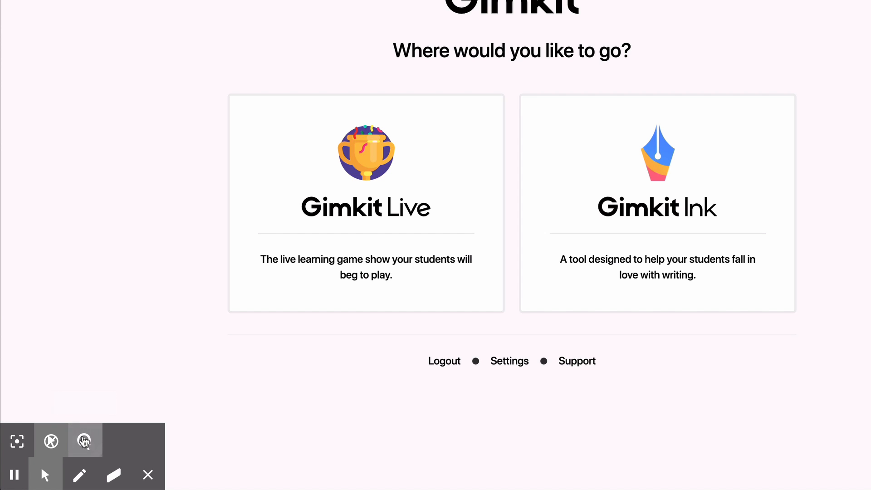
pyautogui.click(17, 441)
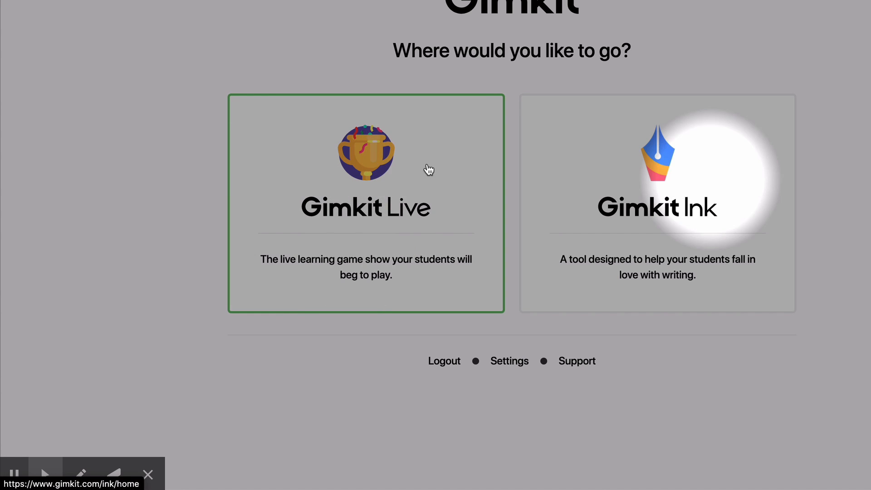
pyautogui.click(383, 189)
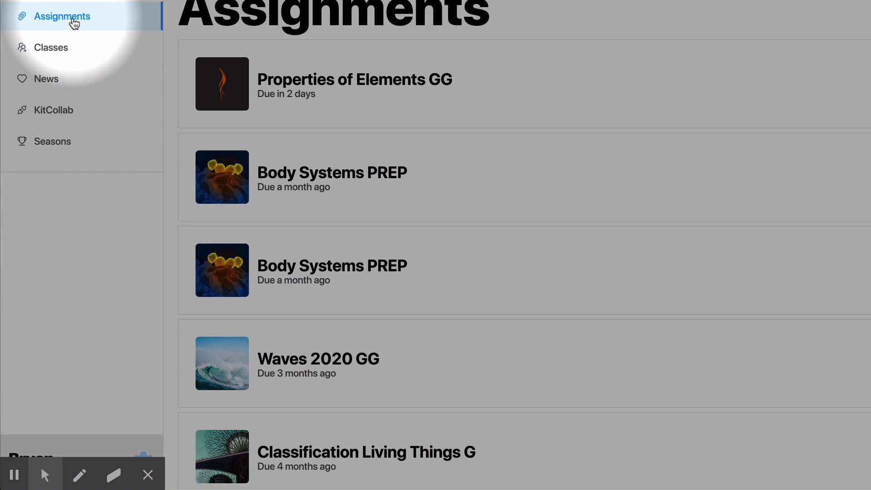
pyautogui.click(74, 22)
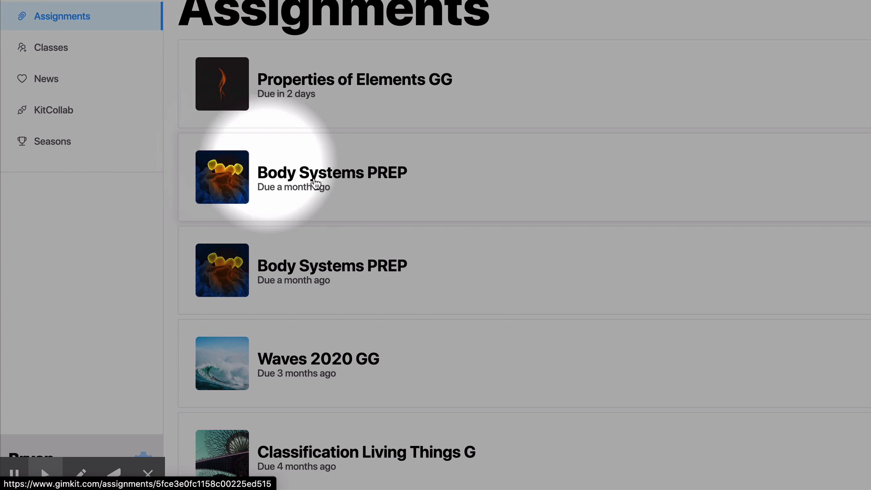
pyautogui.click(334, 177)
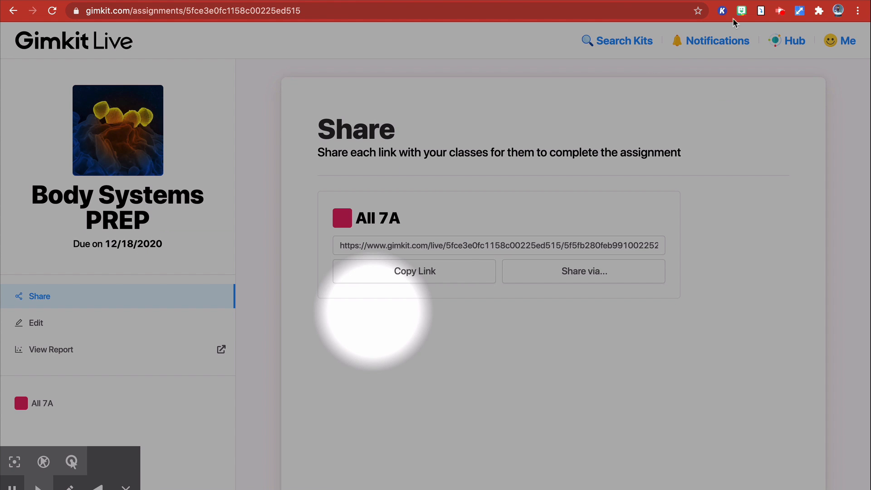
# - Stop the recording, and on its review page pause the playback and close the recommendation survey
pyautogui.click(782, 17)
pyautogui.click(756, 138)
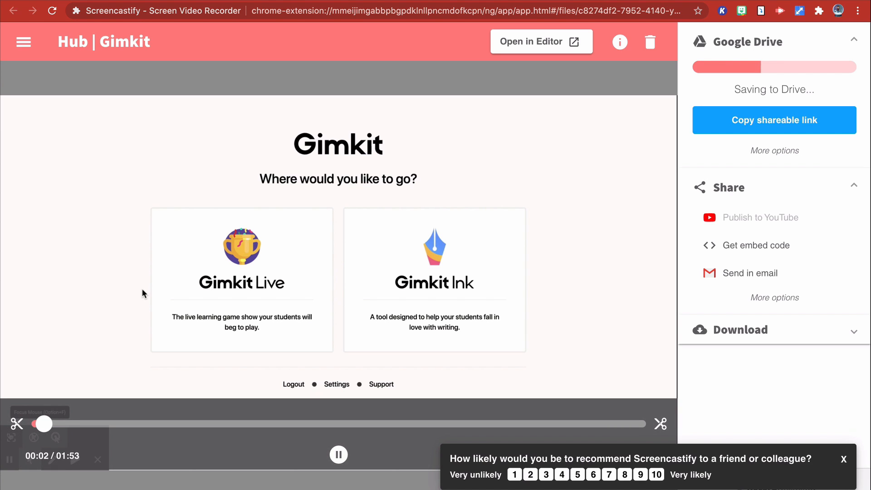
pyautogui.click(336, 454)
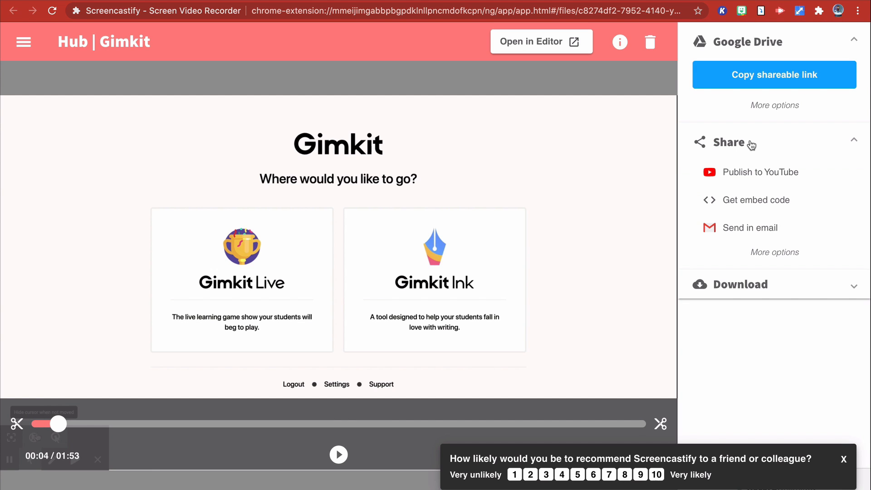
pyautogui.click(843, 460)
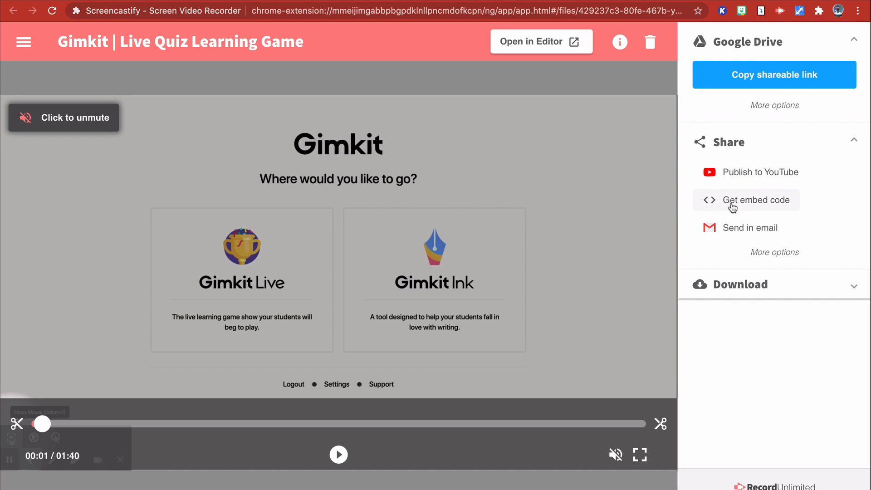
# - Expand the additional Share and Google Drive options of the Gimkit recording and check its video details
pyautogui.click(768, 255)
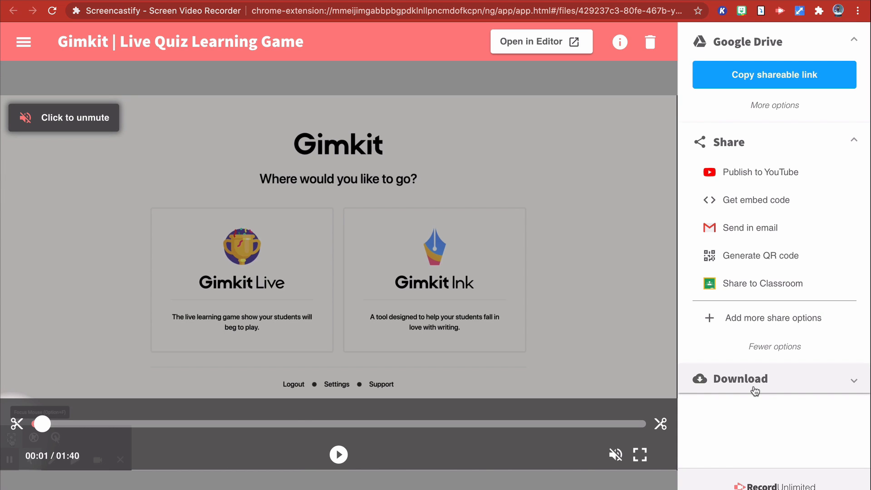
pyautogui.click(775, 105)
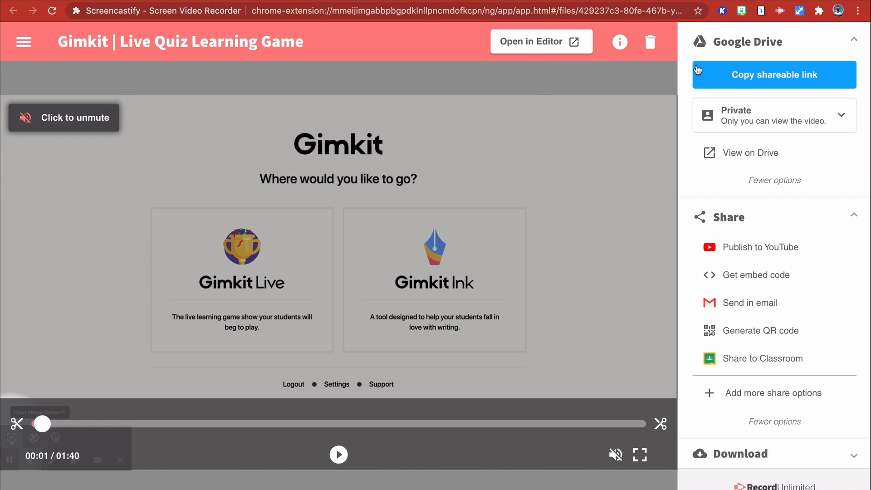
pyautogui.click(622, 42)
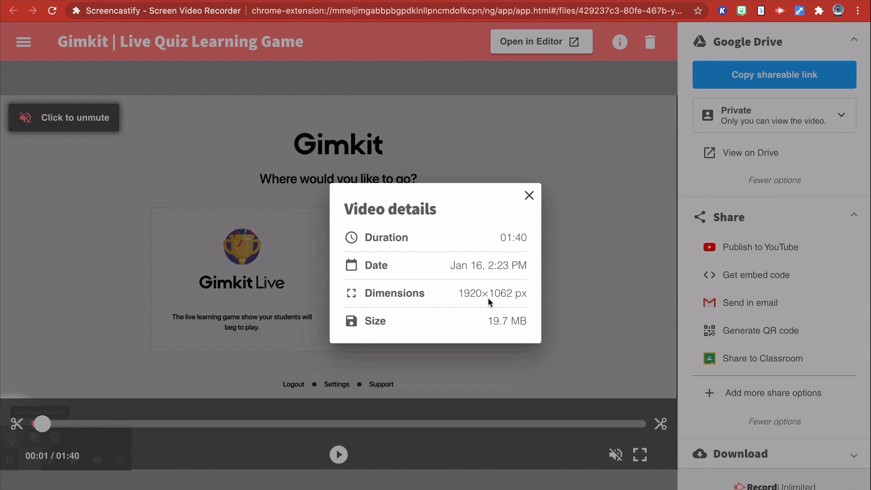
pyautogui.click(529, 196)
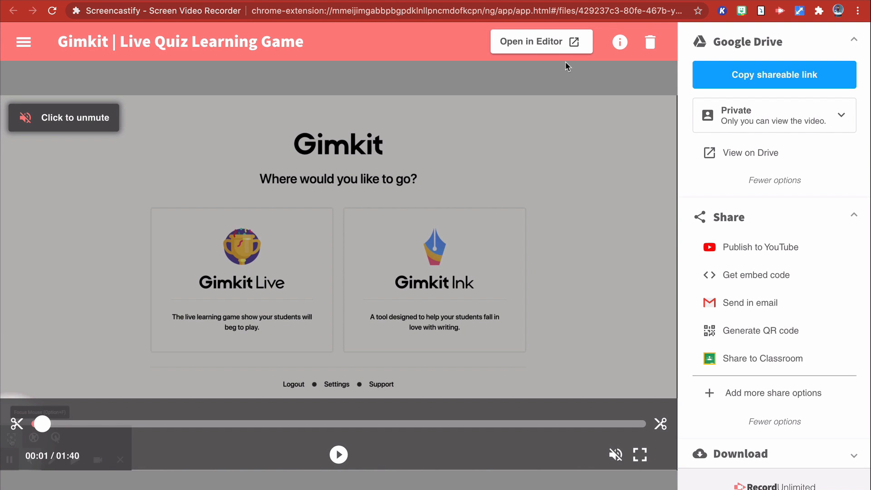
# - Open the Gimkit recording in the video editor and go through the introductory tour to its end
pyautogui.click(529, 44)
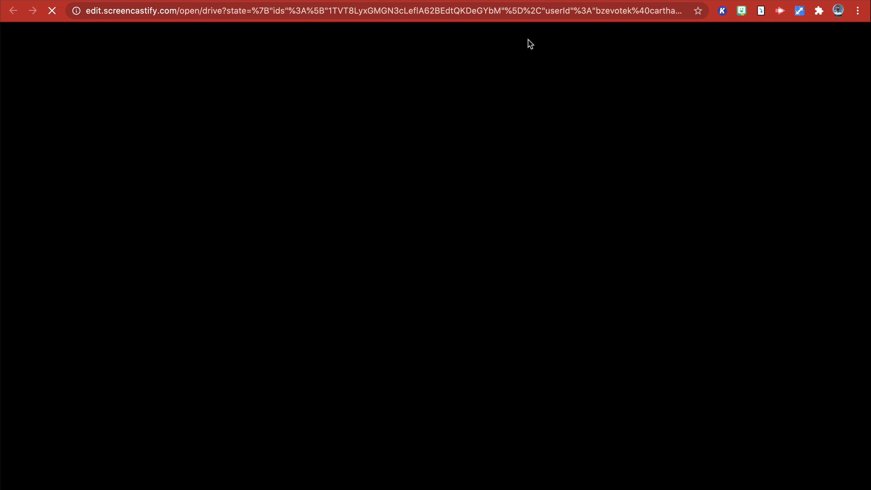
pyautogui.click(834, 330)
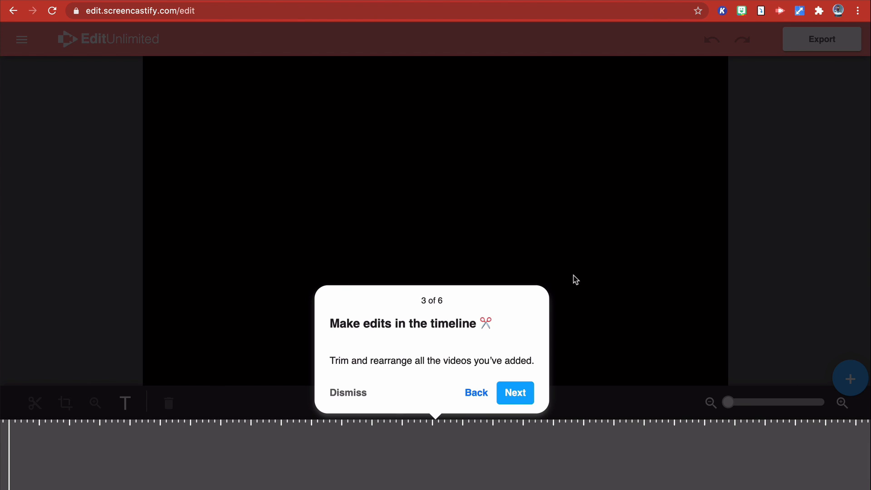
pyautogui.click(512, 393)
pyautogui.click(202, 366)
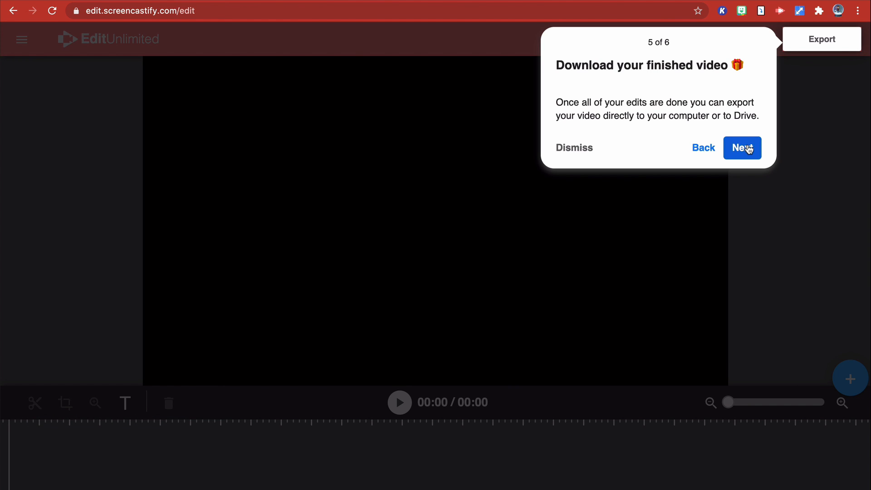
pyautogui.click(749, 149)
pyautogui.click(564, 316)
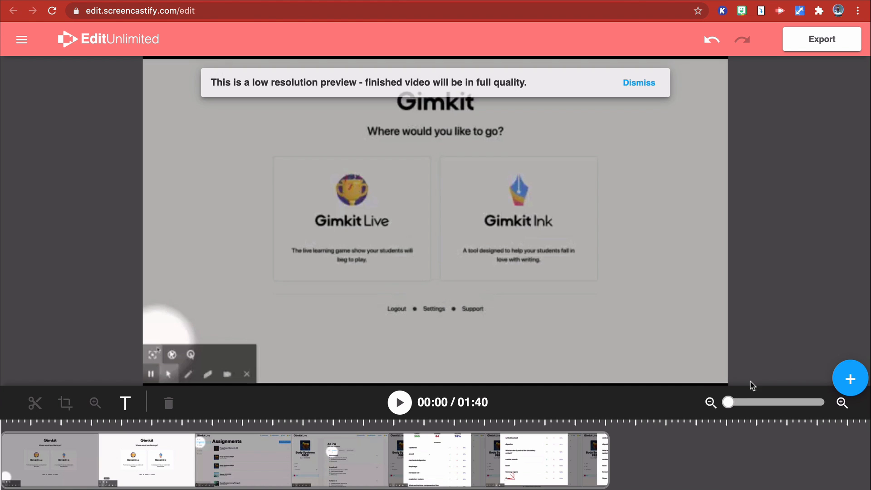
# - Split the Gimkit recording into two clips at 00:50 on the timeline
pyautogui.click(309, 429)
pyautogui.click(335, 428)
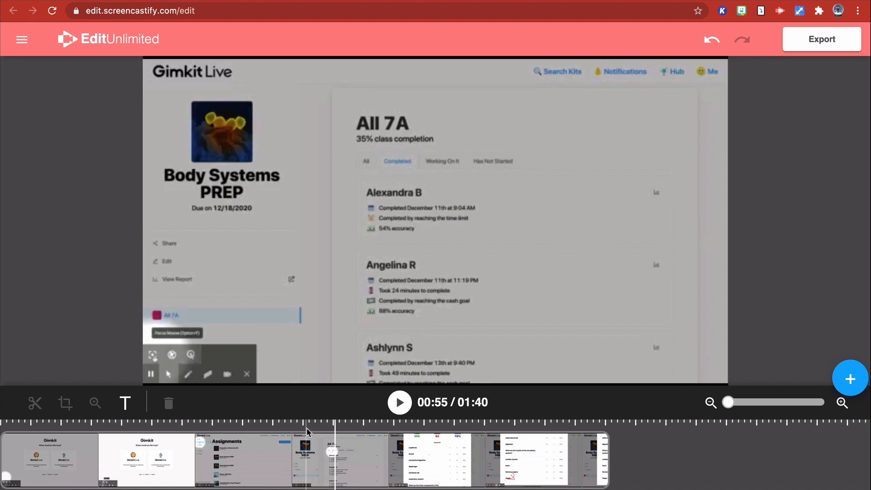
pyautogui.click(308, 428)
pyautogui.click(309, 455)
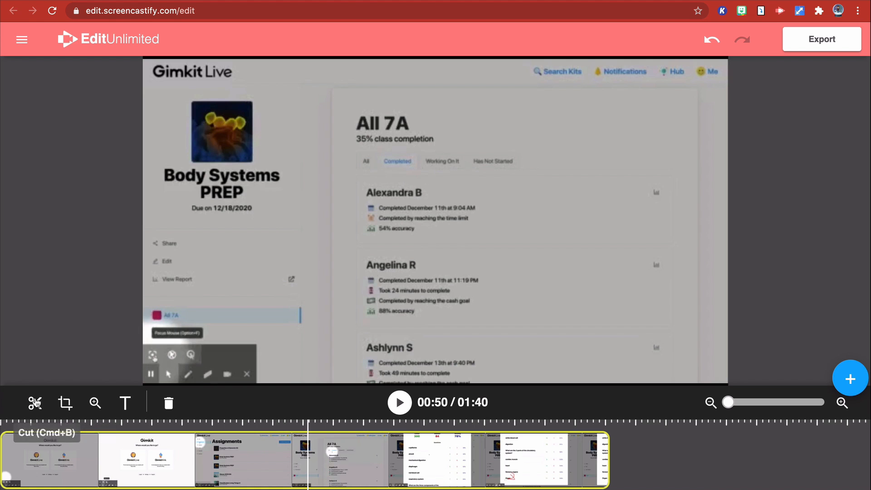
pyautogui.click(35, 403)
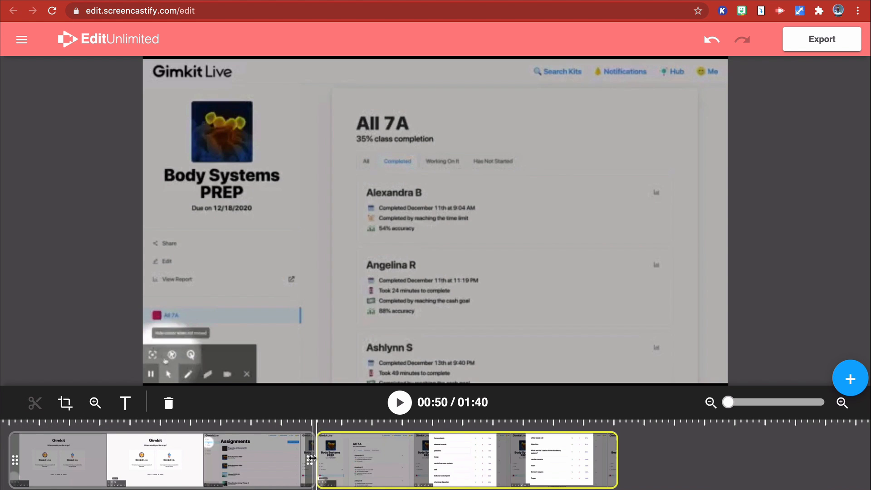
# - Trim the end of the first clip back to about 00:38 and play the video around that cut
pyautogui.moveTo(313, 456); pyautogui.dragTo(238, 447)
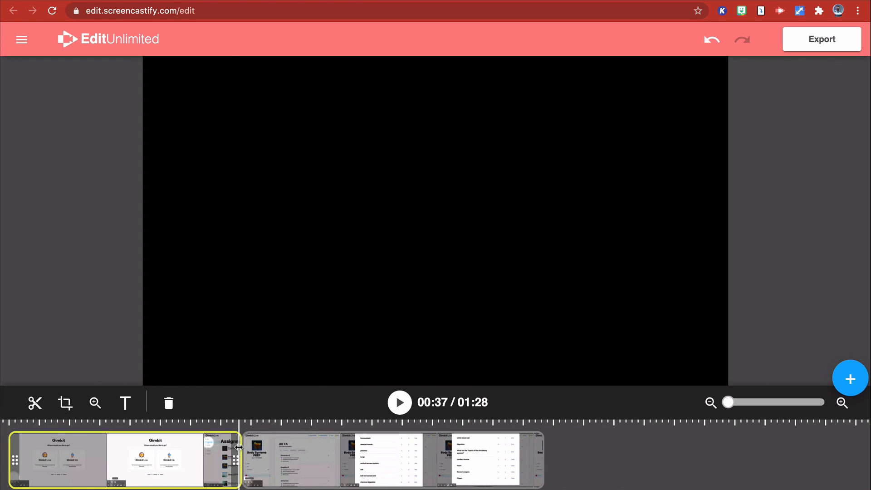
pyautogui.click(209, 428)
pyautogui.press('space')
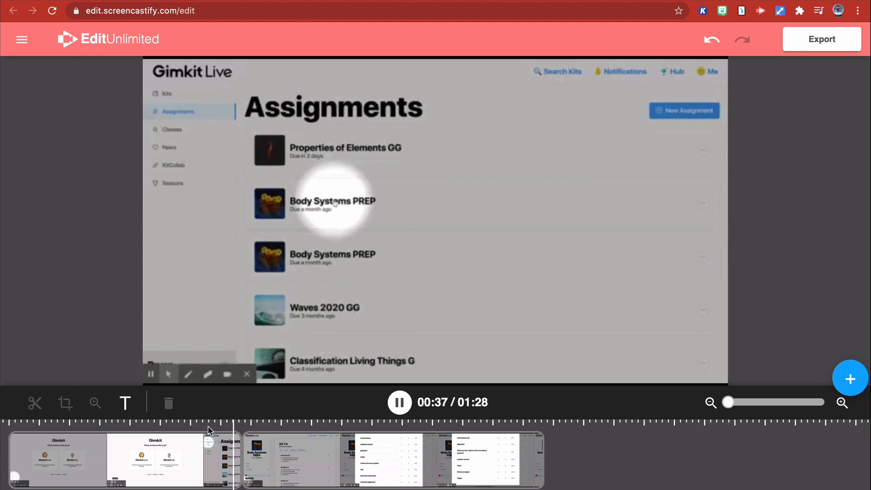
pyautogui.press('space')
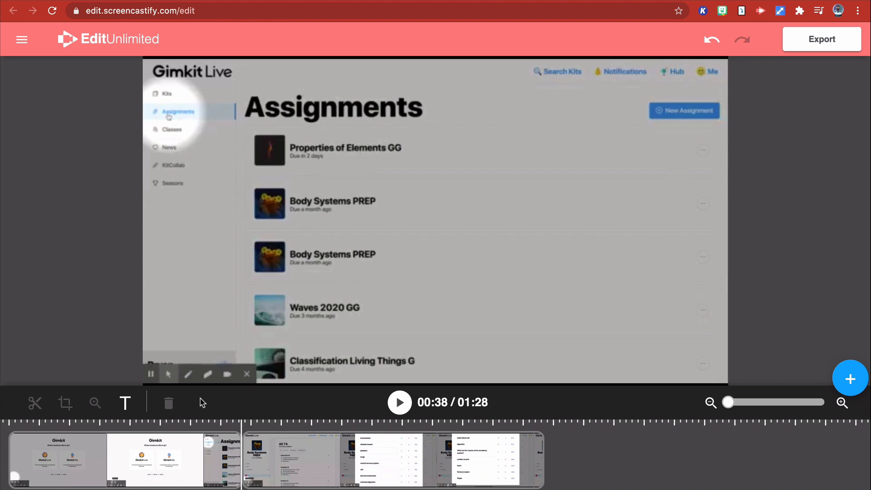
# - Add a text overlay at 00:38 reading "View the reports!!!" and set its font to Chonburi
pyautogui.click(125, 403)
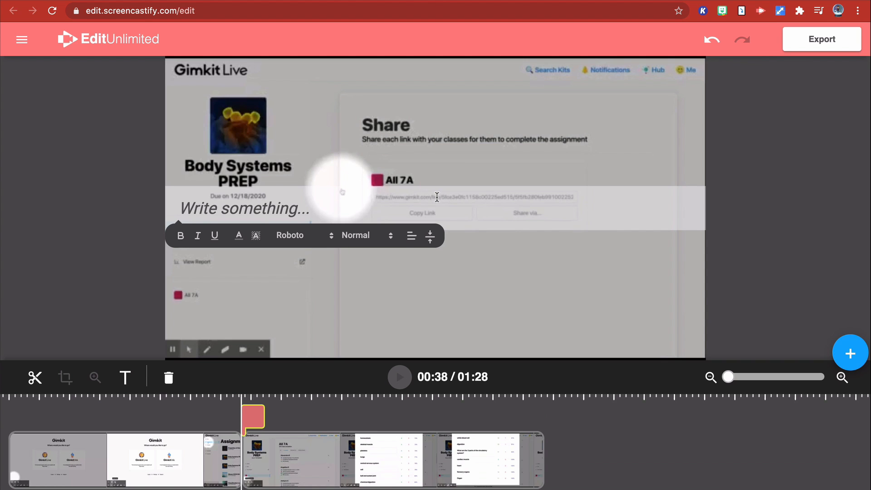
pyautogui.write('View the reports!!!')
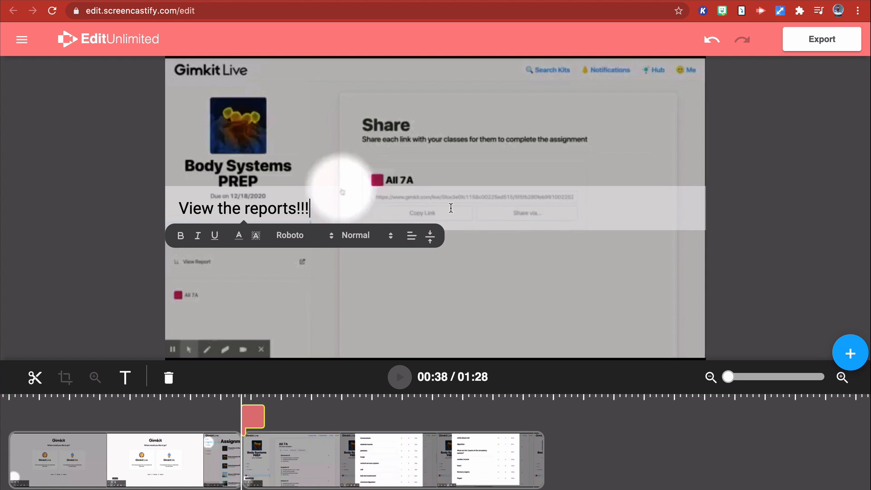
pyautogui.press('super+a')
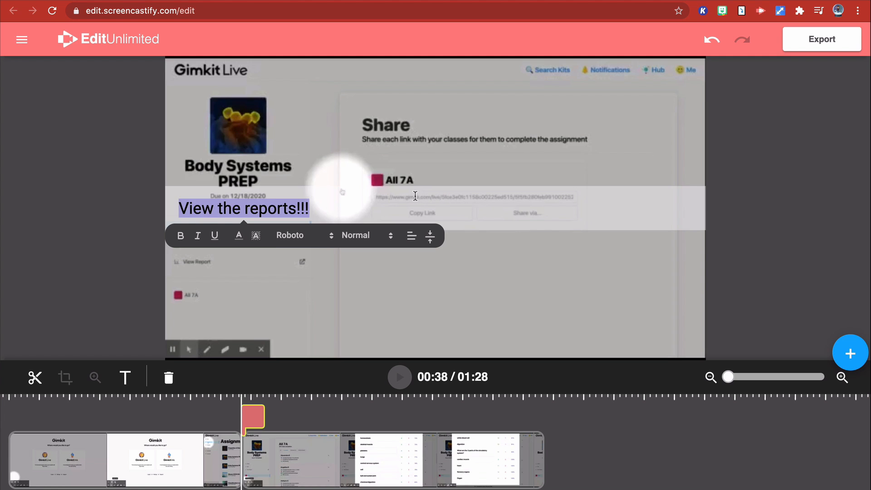
pyautogui.click(291, 236)
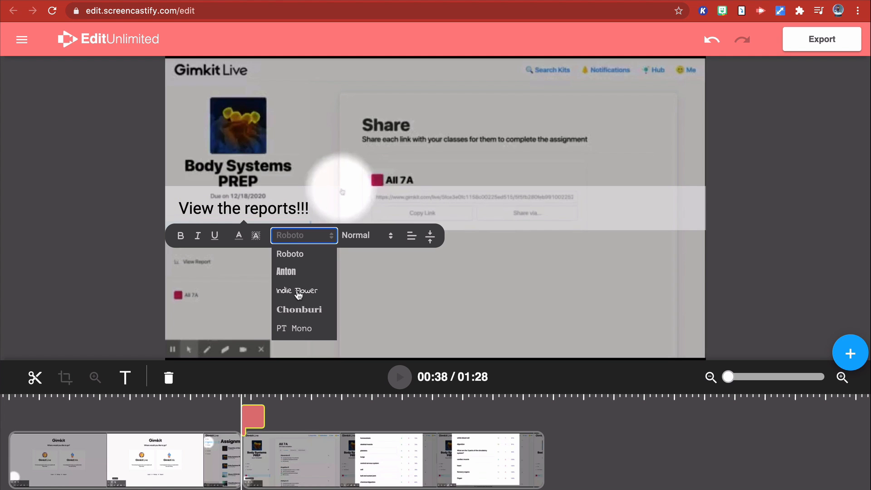
pyautogui.click(302, 309)
# - Pick a dark text colour for the overlay and set its text size to Huge
pyautogui.click(239, 237)
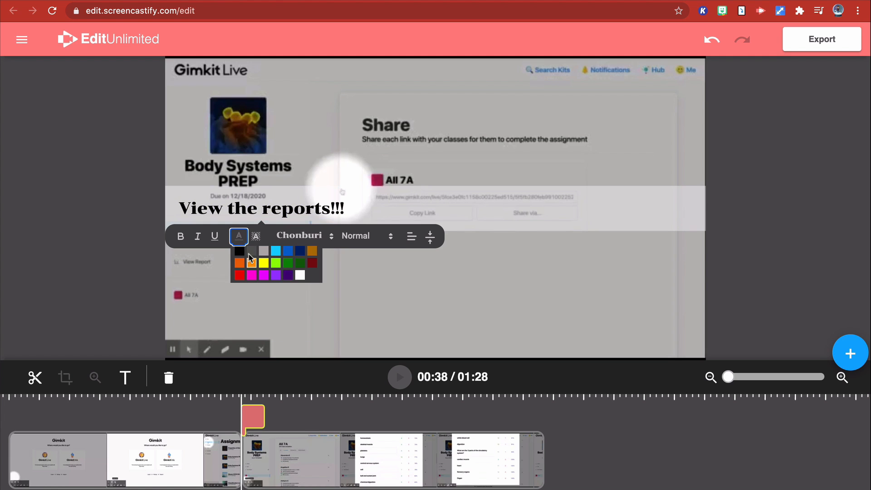
pyautogui.click(249, 255)
pyautogui.click(389, 237)
pyautogui.click(360, 309)
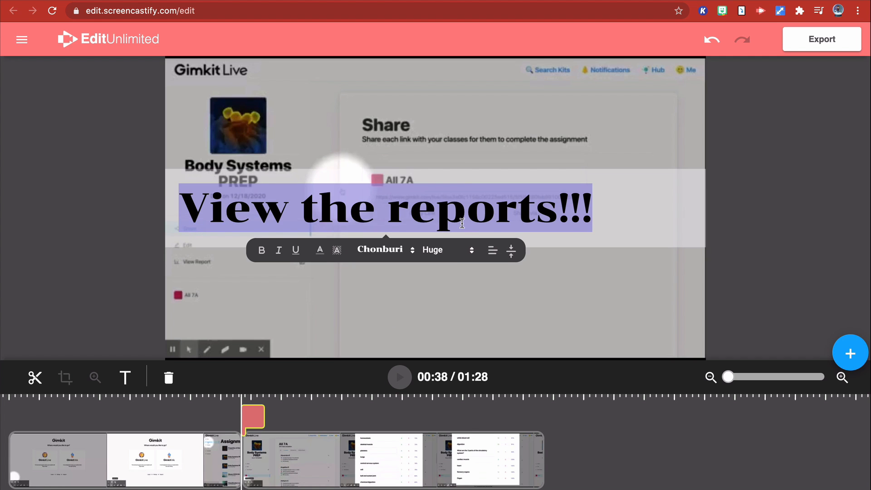
pyautogui.click(498, 286)
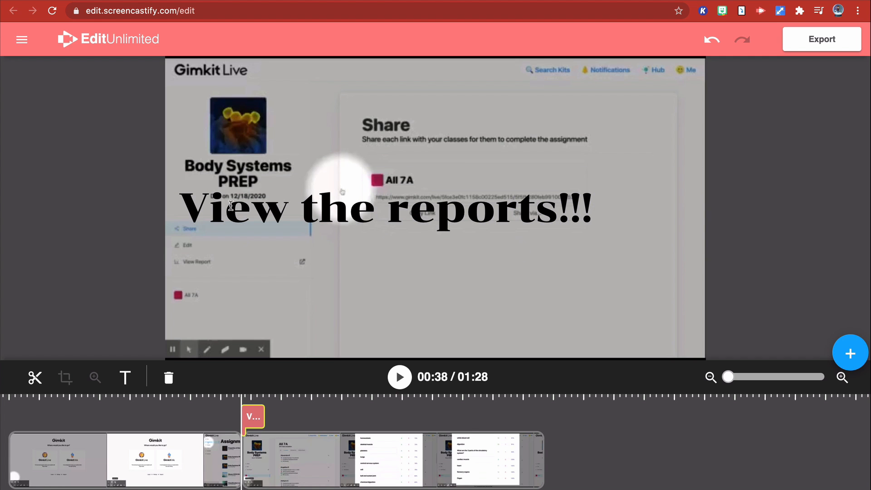
pyautogui.moveTo(231, 205); pyautogui.dragTo(257, 228)
pyautogui.click(237, 267)
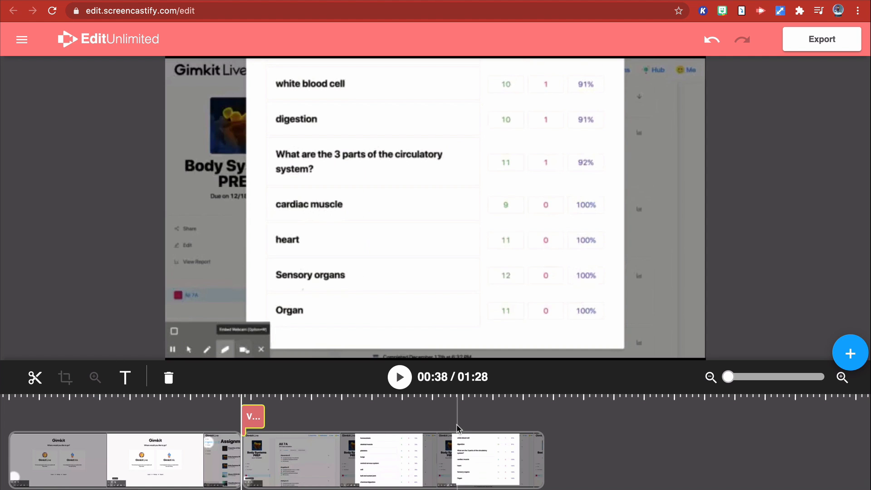
# - Crop the second clip at 01:16 to the white blood cell, digestion and circulatory system rows of the results table
pyautogui.click(458, 428)
pyautogui.click(470, 453)
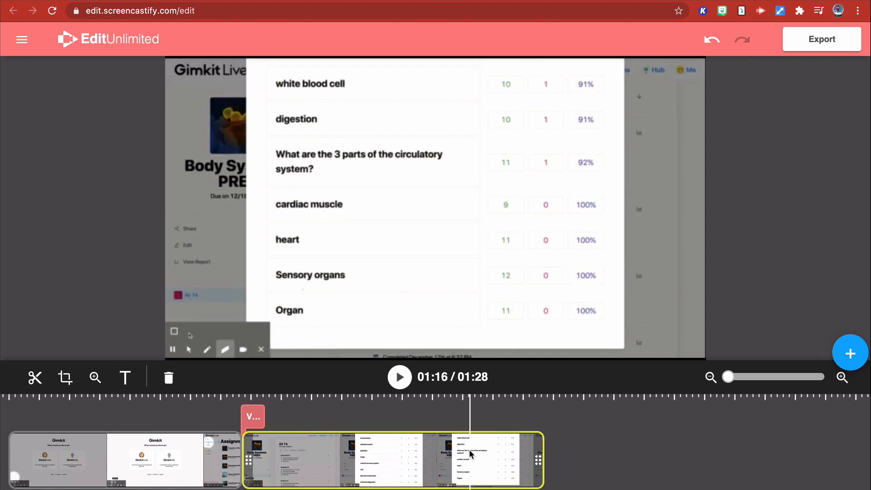
pyautogui.click(66, 378)
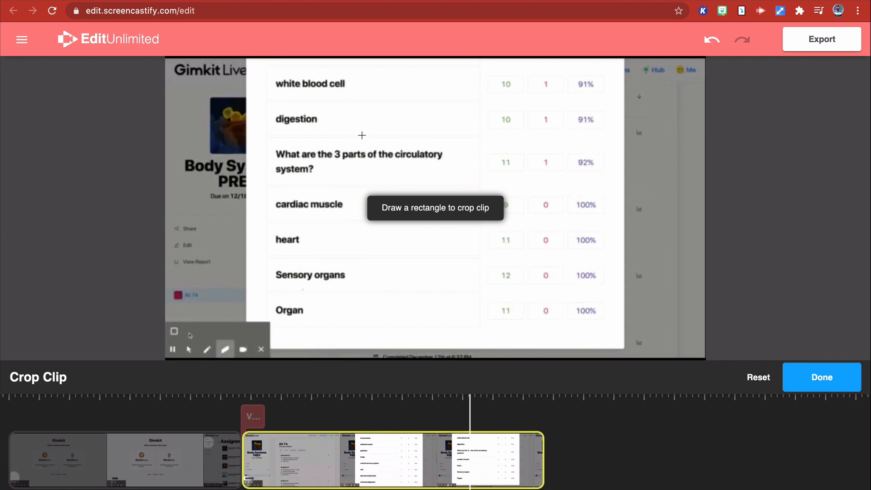
pyautogui.moveTo(255, 66); pyautogui.dragTo(647, 201)
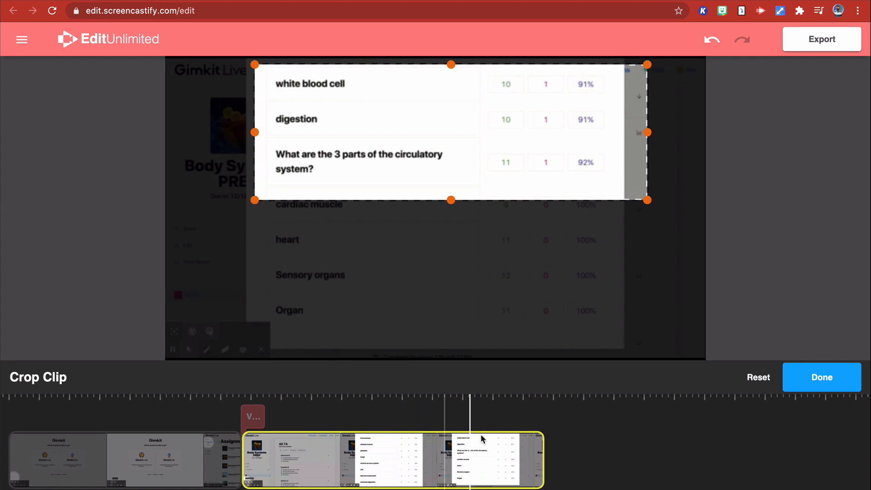
pyautogui.click(798, 384)
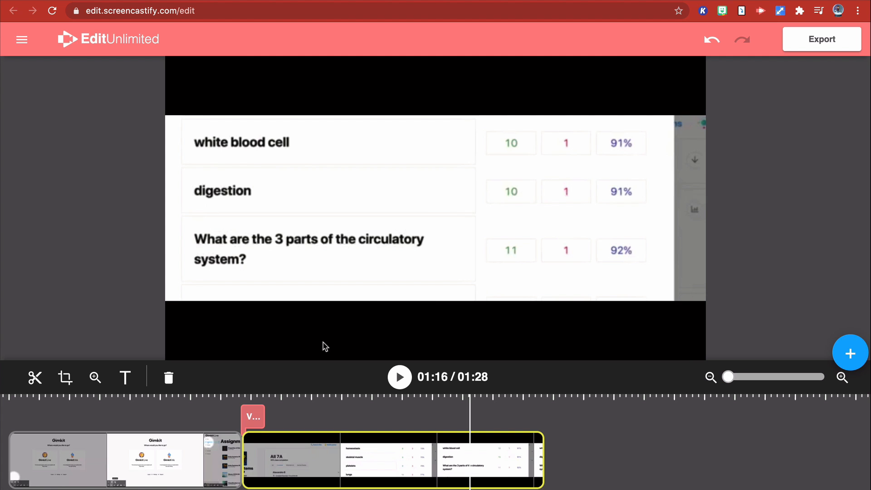
# - Add a zoom to the second clip at 01:16, move its area over the circulatory system question, and show the options for adding media
pyautogui.click(95, 378)
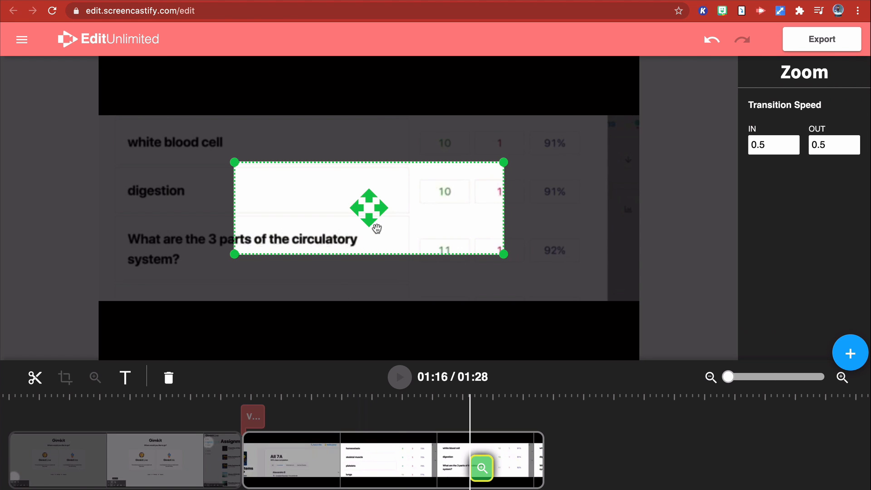
pyautogui.moveTo(378, 228); pyautogui.dragTo(259, 275)
pyautogui.click(850, 360)
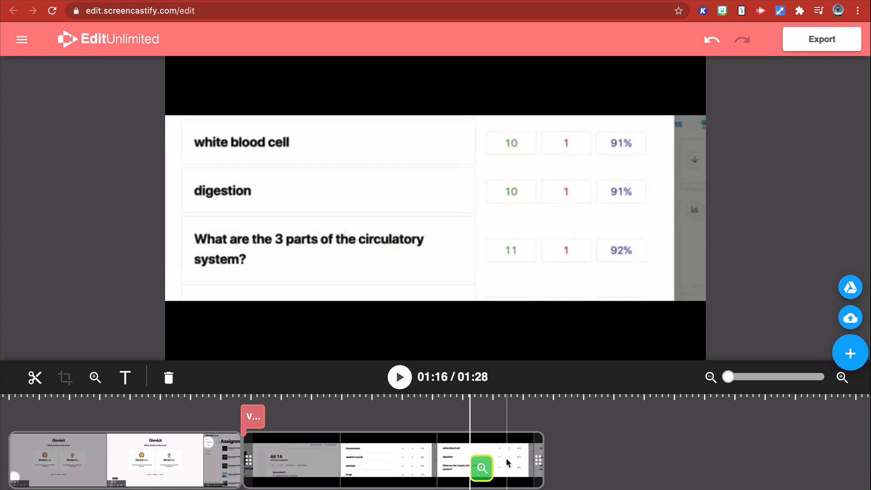
# - Select the second clip, delete the selection, and open the export options for the edited video
pyautogui.click(507, 462)
pyautogui.click(169, 377)
pyautogui.click(828, 40)
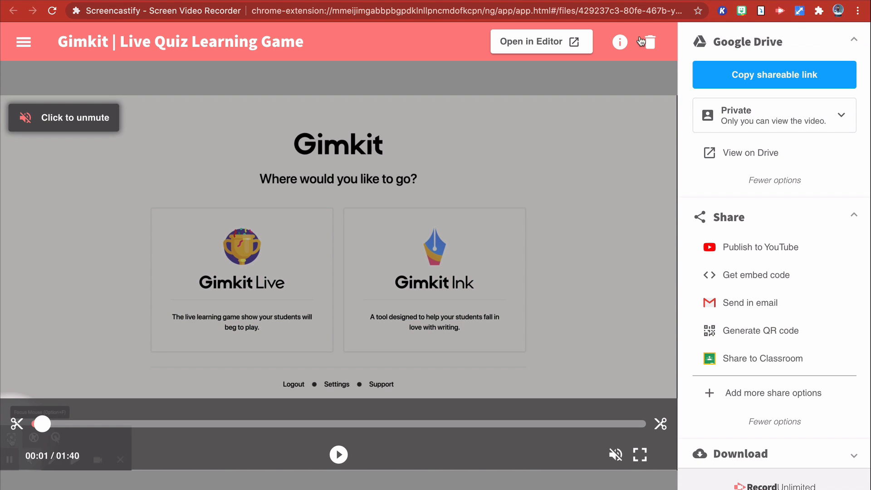
# - Copy the original recording's shareable link, limit its Google Drive visibility to the organization, and collapse the extra Drive options
pyautogui.click(784, 78)
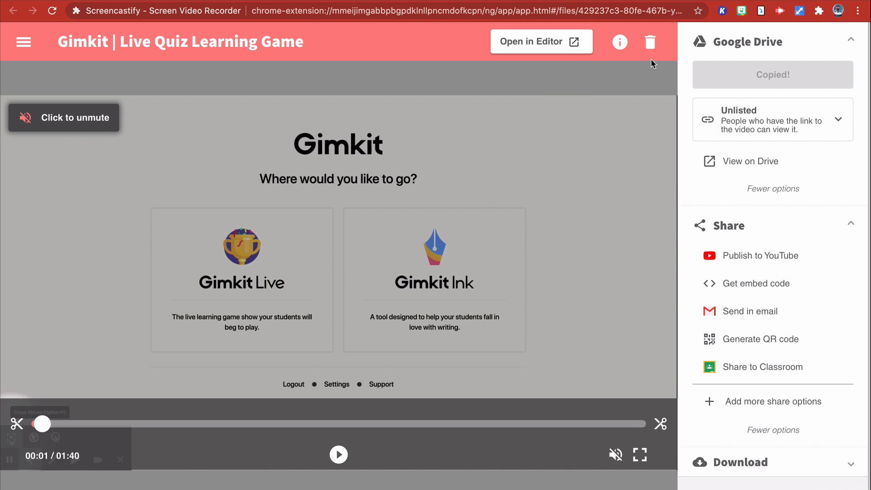
pyautogui.click(755, 133)
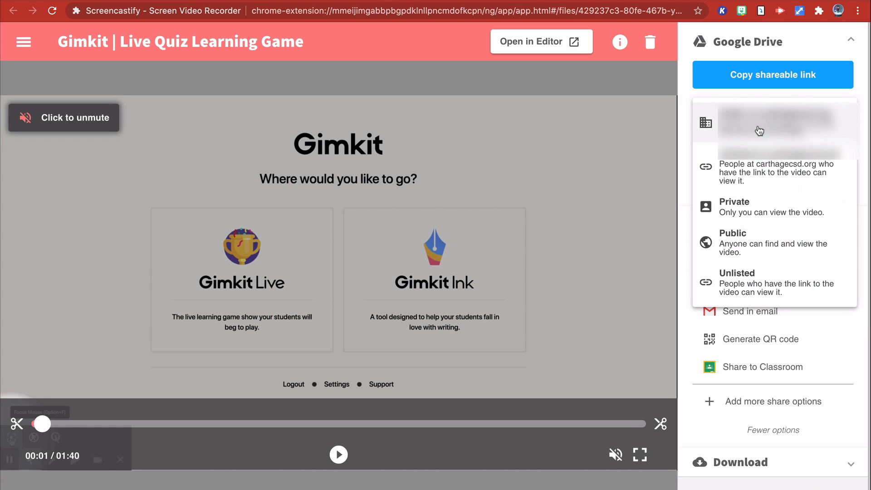
pyautogui.click(726, 286)
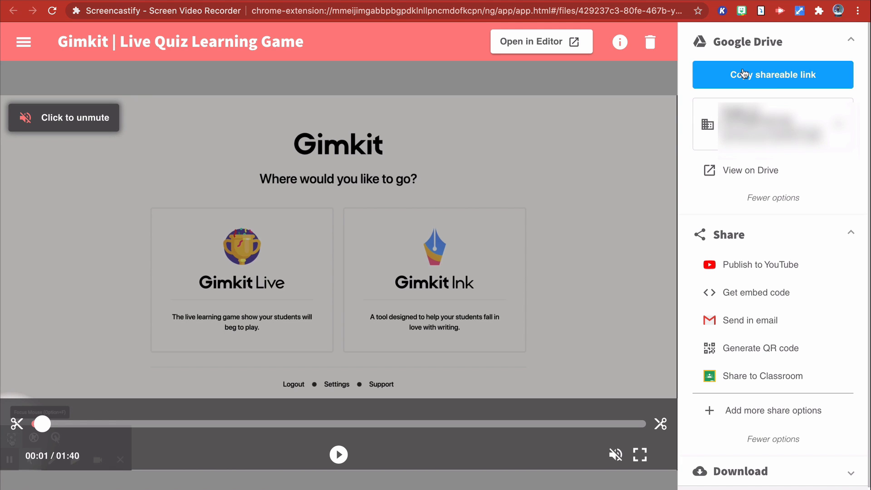
pyautogui.click(768, 199)
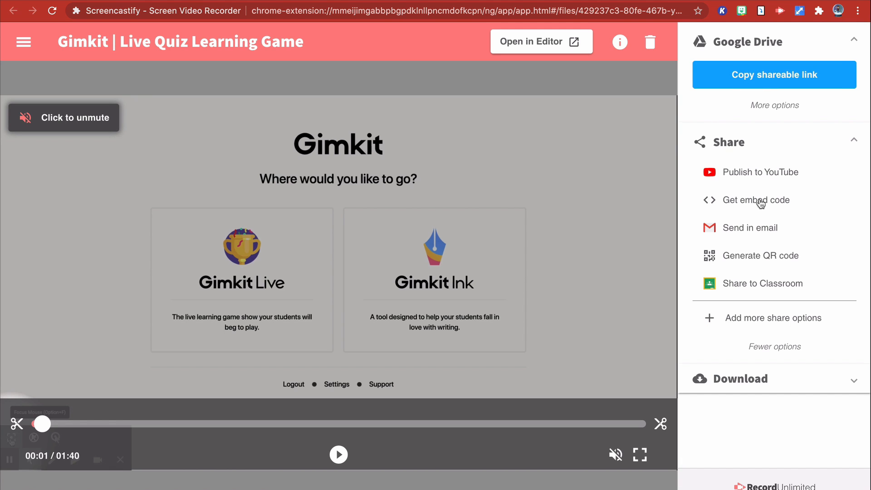